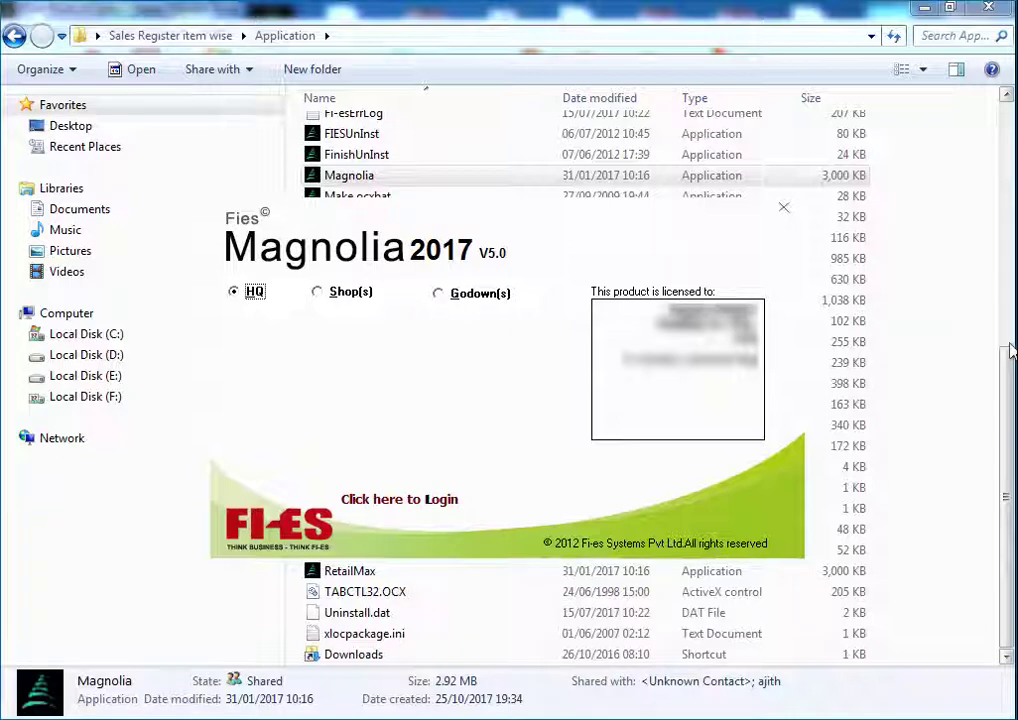
# Log in to the selected shop with the user's credentials
pyautogui.click(318, 291)
pyautogui.click(395, 452)
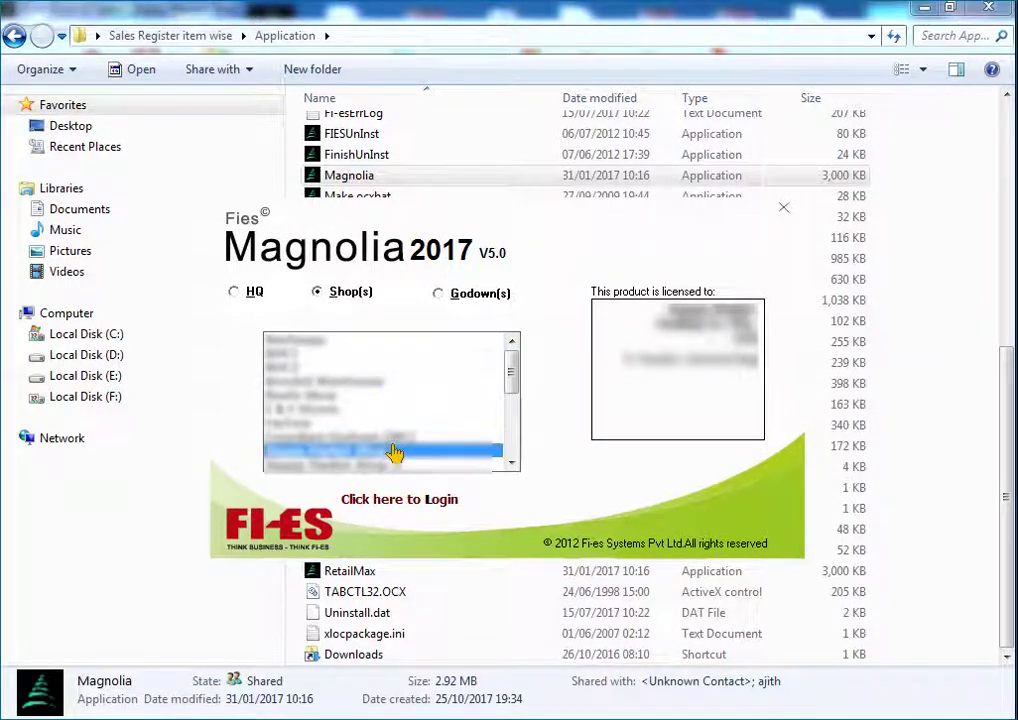
pyautogui.doubleClick(395, 452)
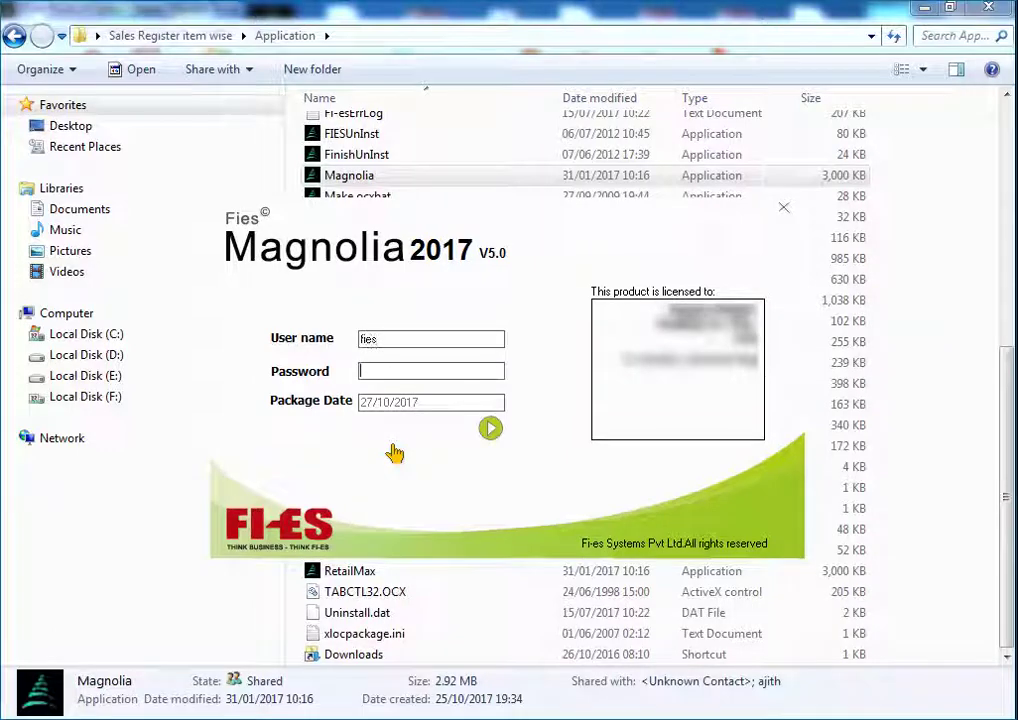
pyautogui.press('Return')
pyautogui.press('Return')
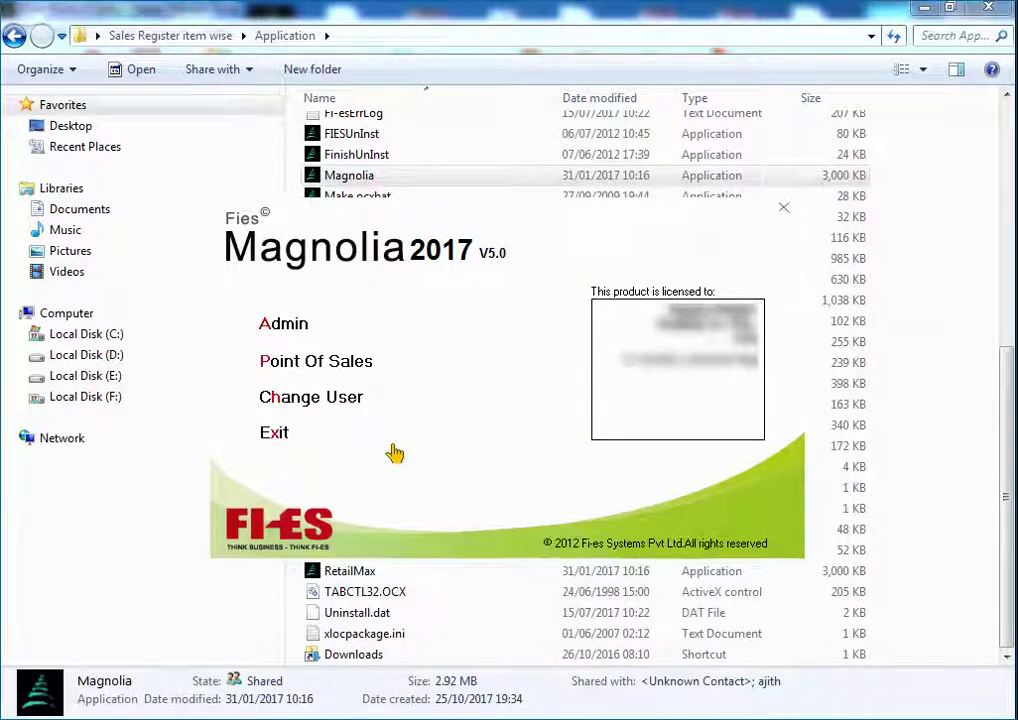
# Enter the Point Of Sales module, skip the alert, and bring up the POS bill list
pyautogui.press('a')
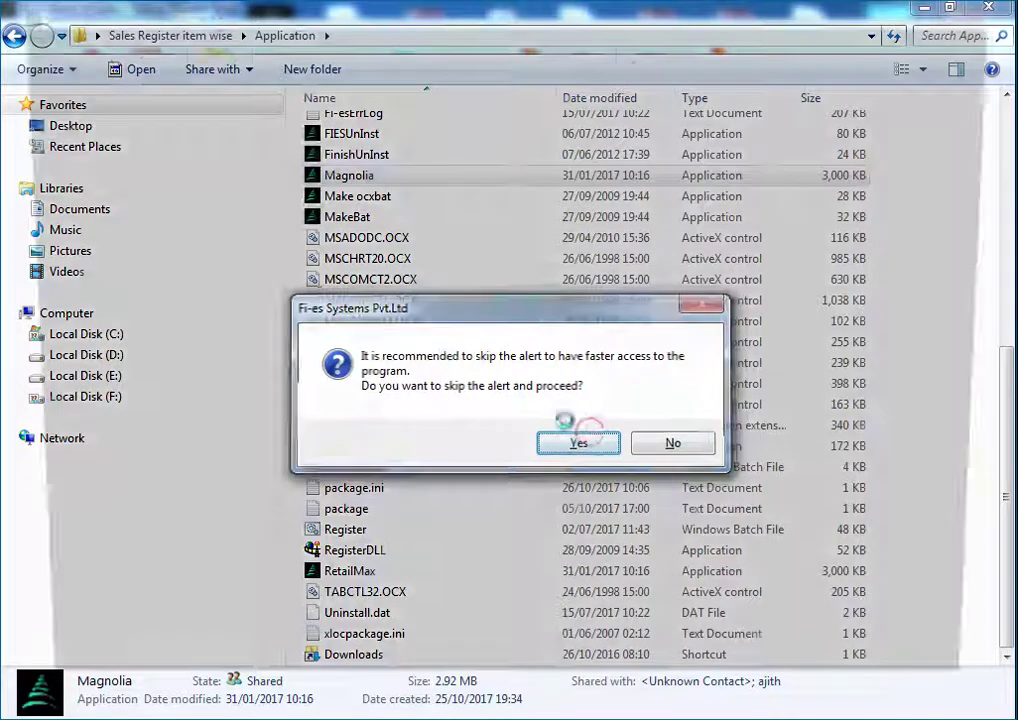
pyautogui.click(578, 440)
pyautogui.click(29, 96)
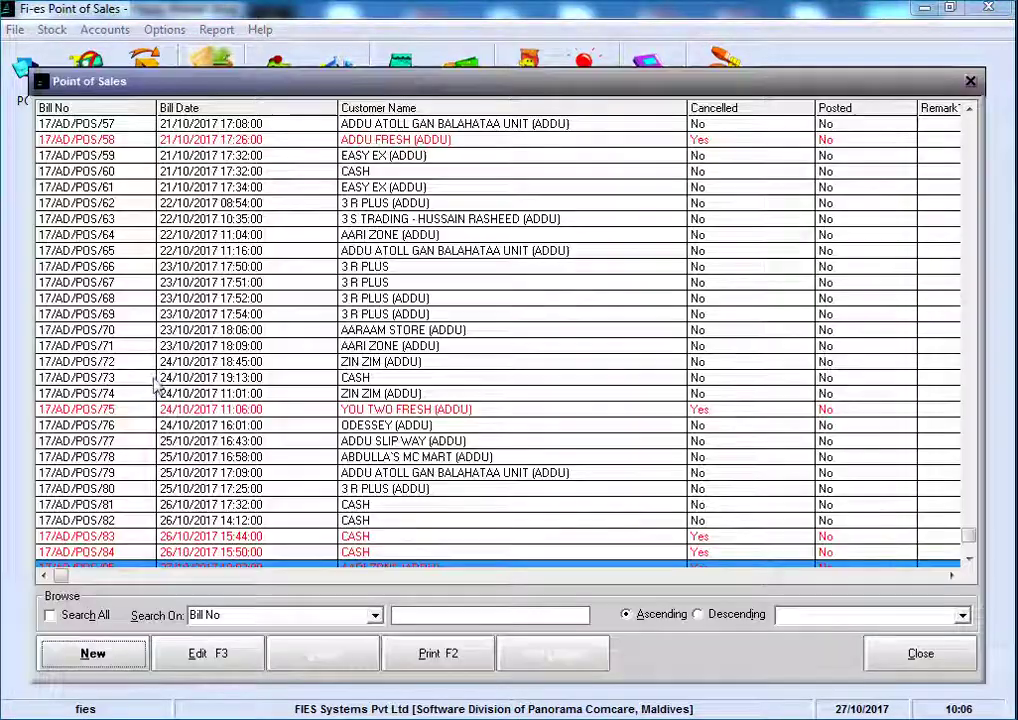
# Start a new sales bill for customer AARI ZONE (ADDU)
pyautogui.click(89, 712)
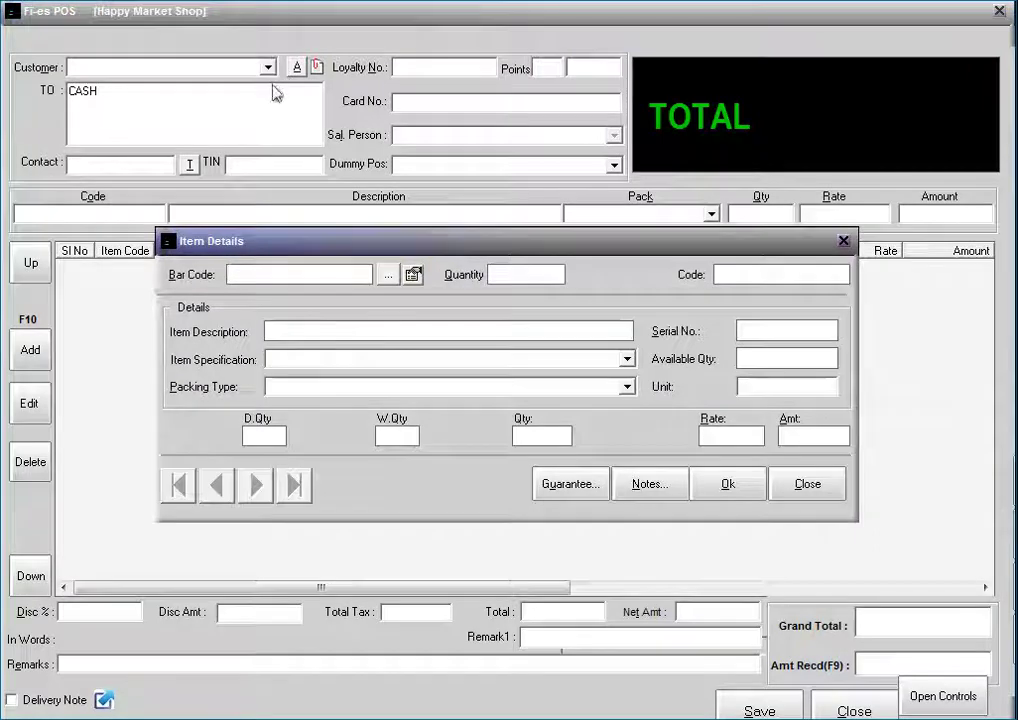
pyautogui.click(820, 482)
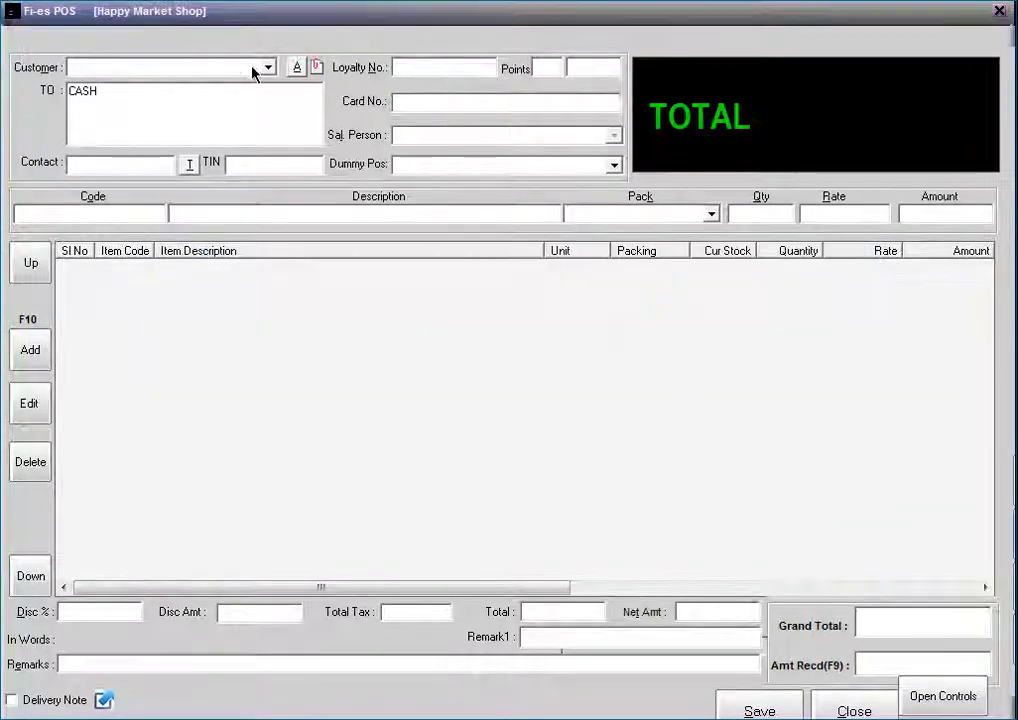
pyautogui.click(270, 67)
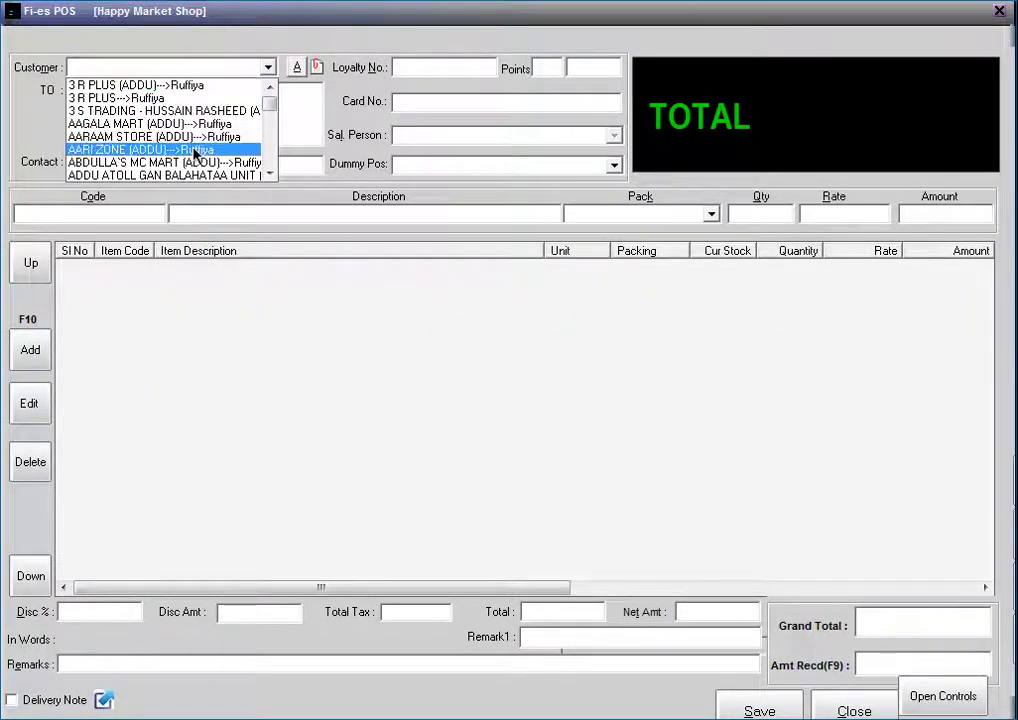
pyautogui.click(160, 152)
# Add 10 packets of APPLE JUICE/NECTAR (barcode 10001000) to the bill
pyautogui.rightClick(433, 415)
pyautogui.click(486, 423)
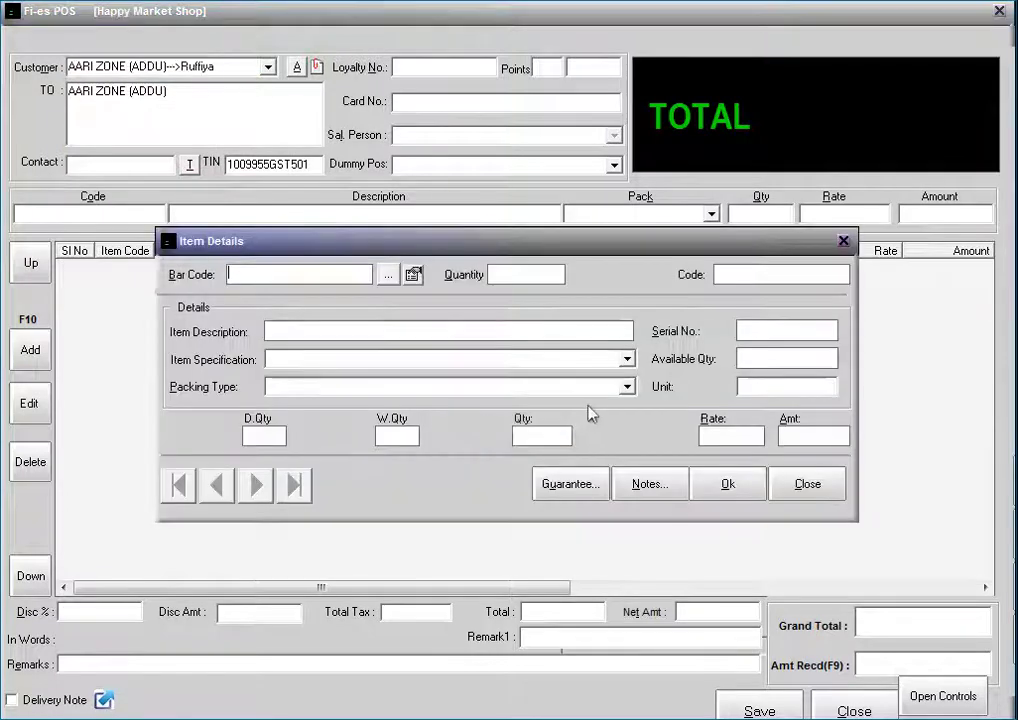
pyautogui.write('100')
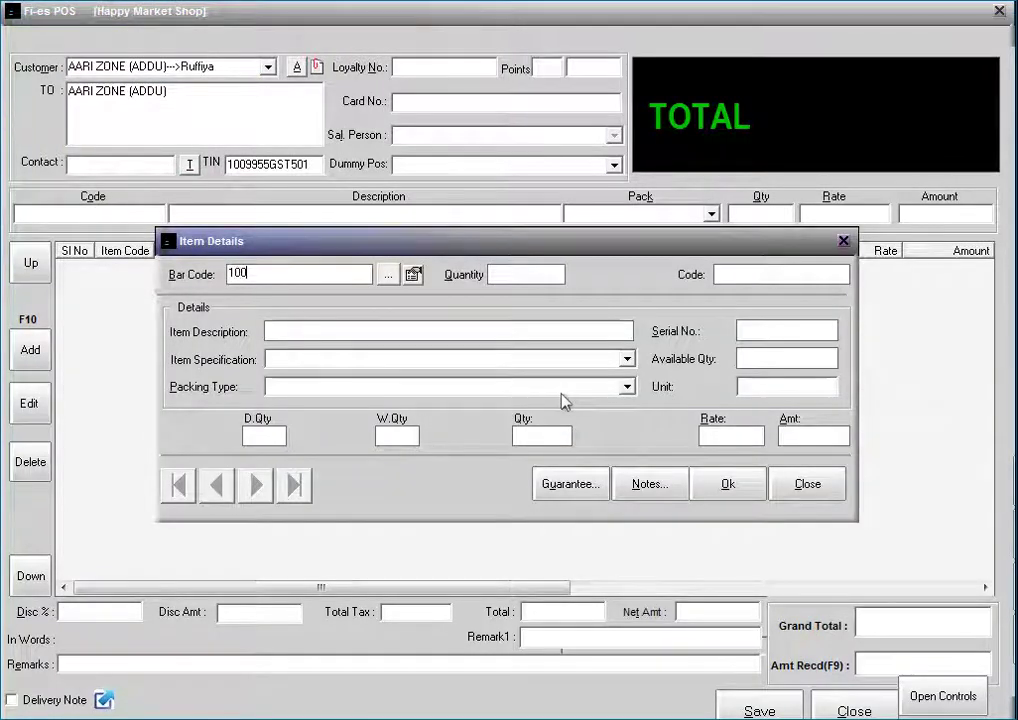
pyautogui.write('01000')
pyautogui.press('Return')
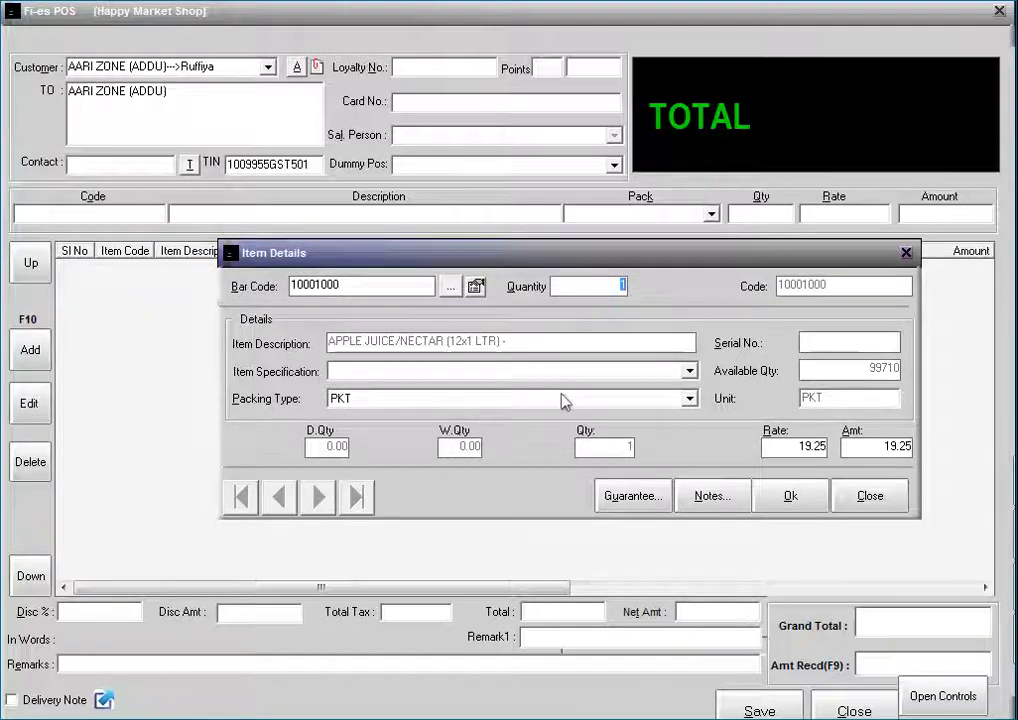
pyautogui.write('10')
pyautogui.click(790, 498)
# Add 5 more apple juice packets (barcode 10001000) as a COMPLIMENTARY line, accepting the below-cost warning
pyautogui.click(884, 511)
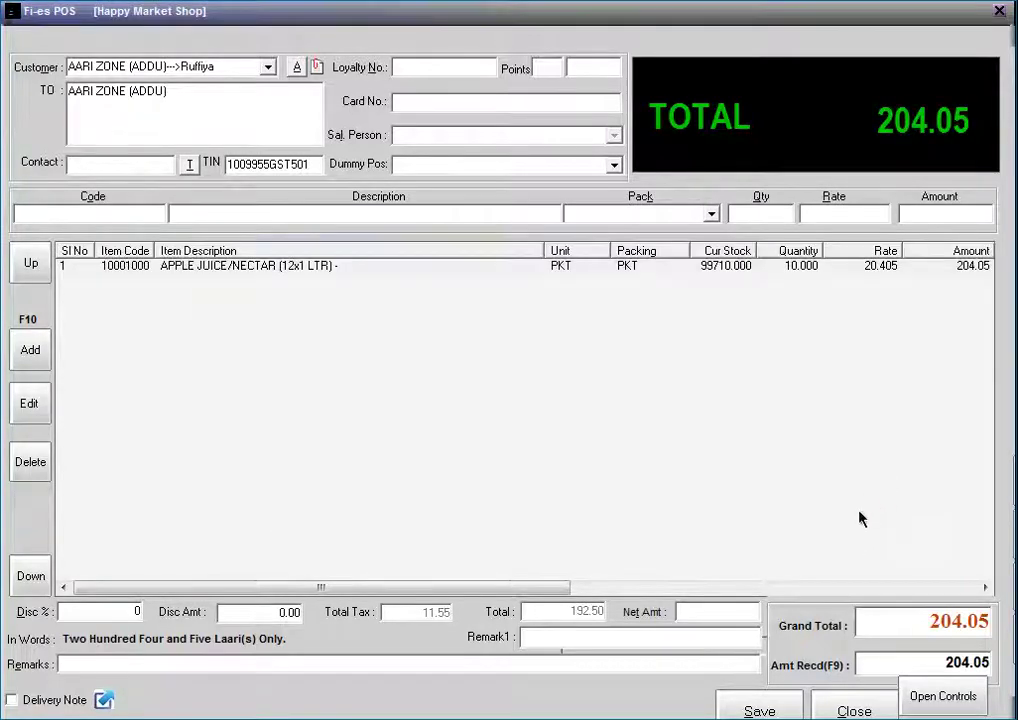
pyautogui.rightClick(369, 359)
pyautogui.click(479, 367)
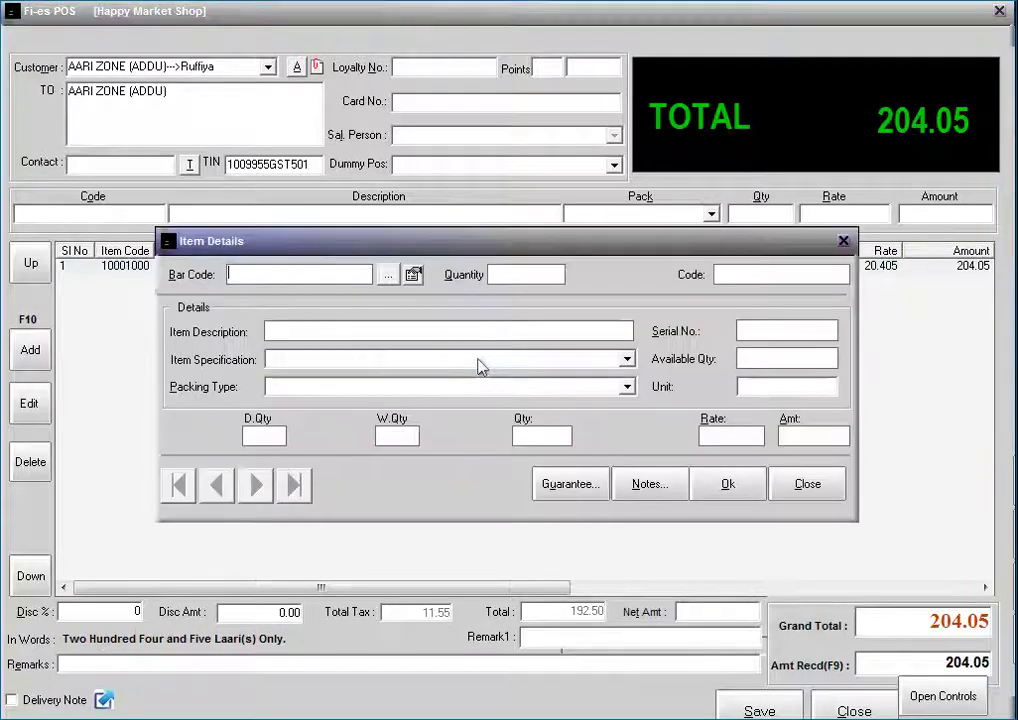
pyautogui.write('1000')
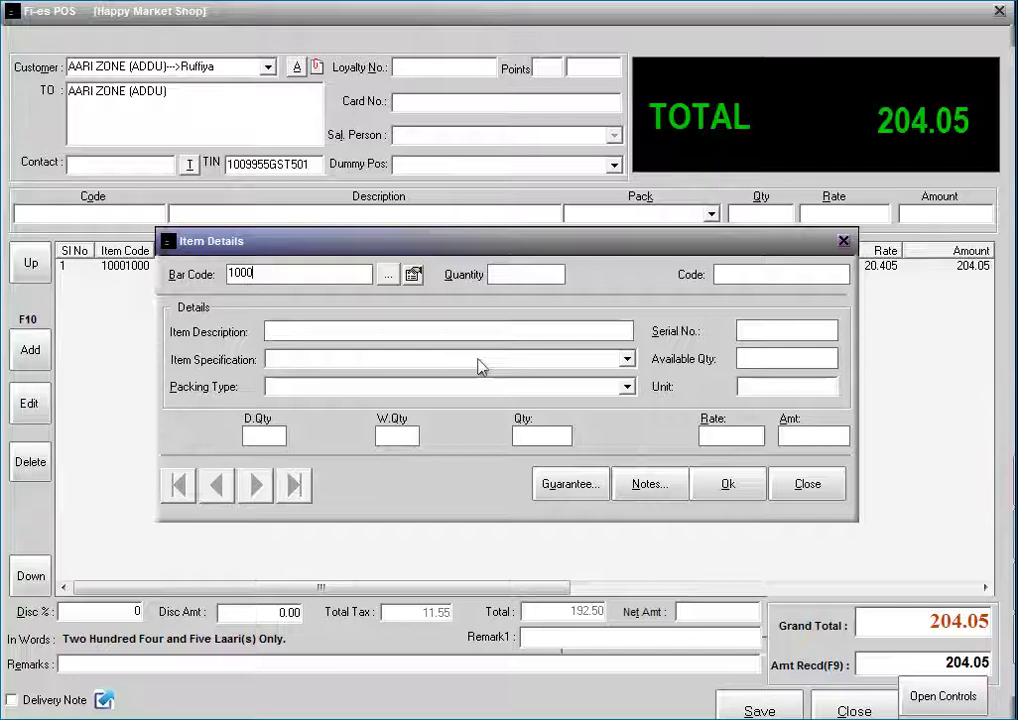
pyautogui.write('1000')
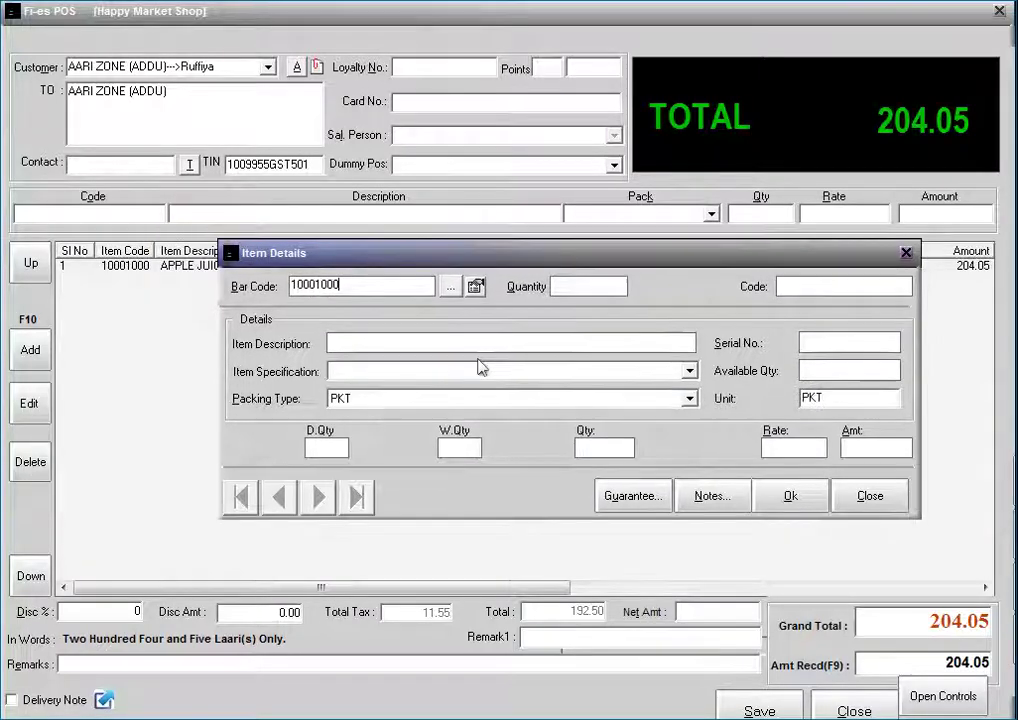
pyautogui.press('Return')
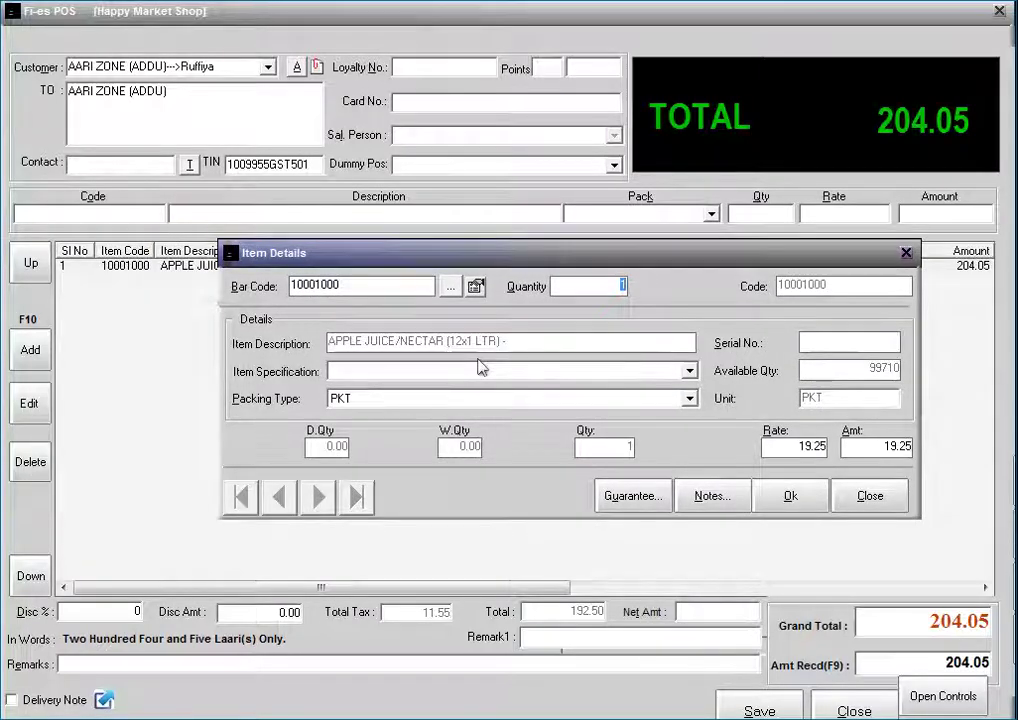
pyautogui.write('5')
pyautogui.click(689, 371)
pyautogui.click(665, 390)
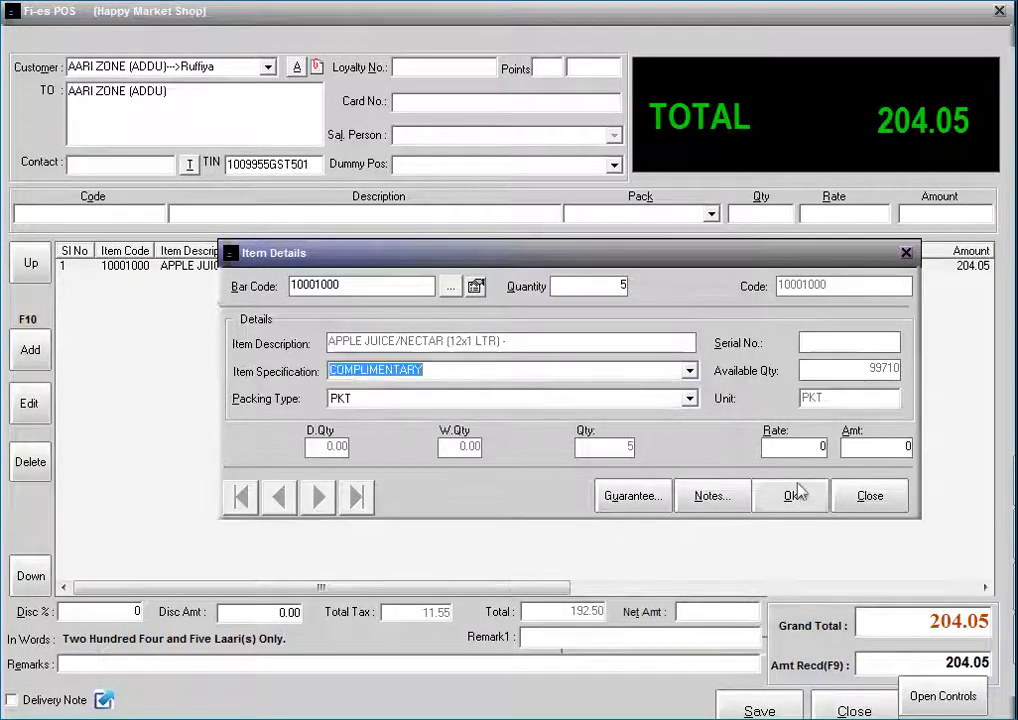
pyautogui.click(811, 496)
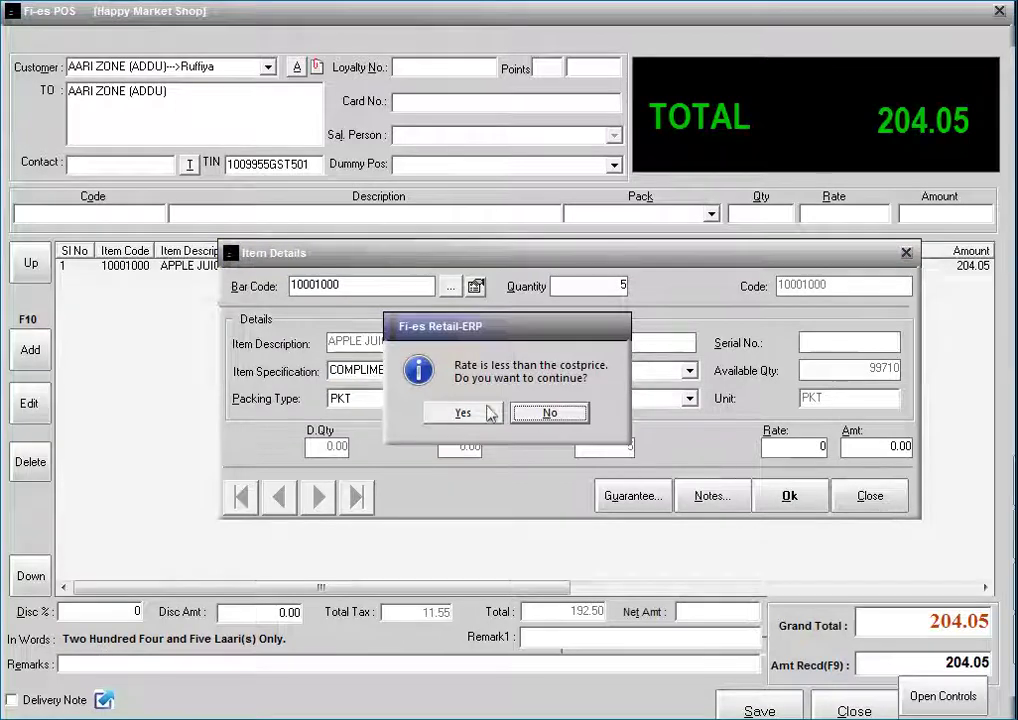
pyautogui.click(461, 412)
# Save the bill with its zero-rate item, declining to print it
pyautogui.click(892, 495)
pyautogui.click(903, 695)
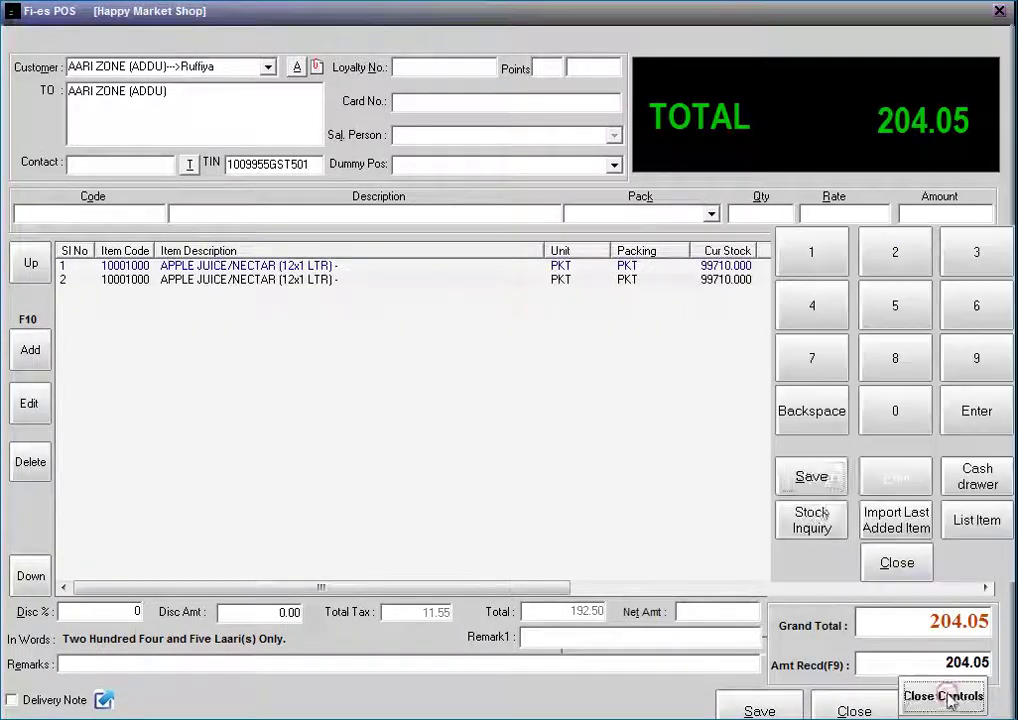
pyautogui.click(798, 478)
pyautogui.click(461, 414)
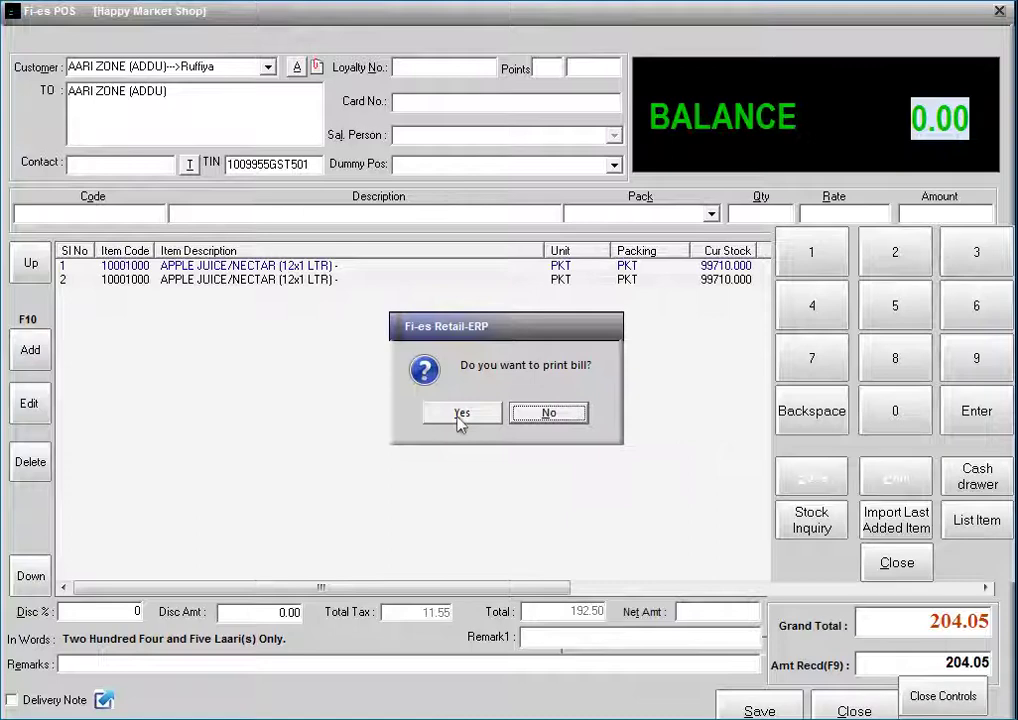
pyautogui.click(576, 424)
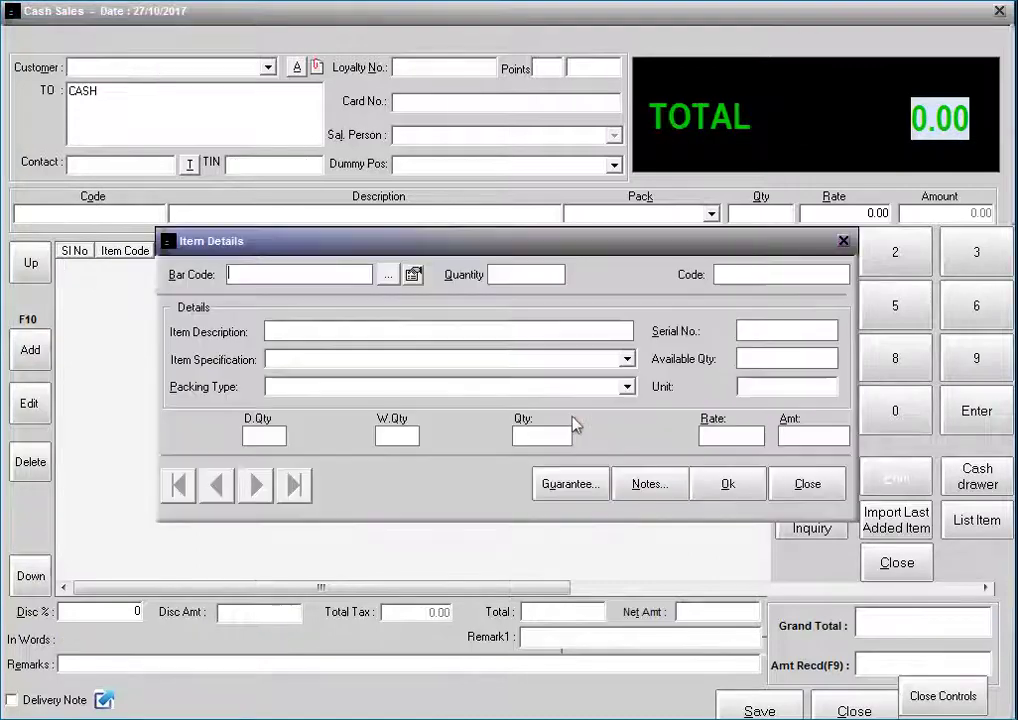
pyautogui.click(811, 486)
# Start another new POS bill for customer AARI ZONE (ADDU)
pyautogui.click(854, 711)
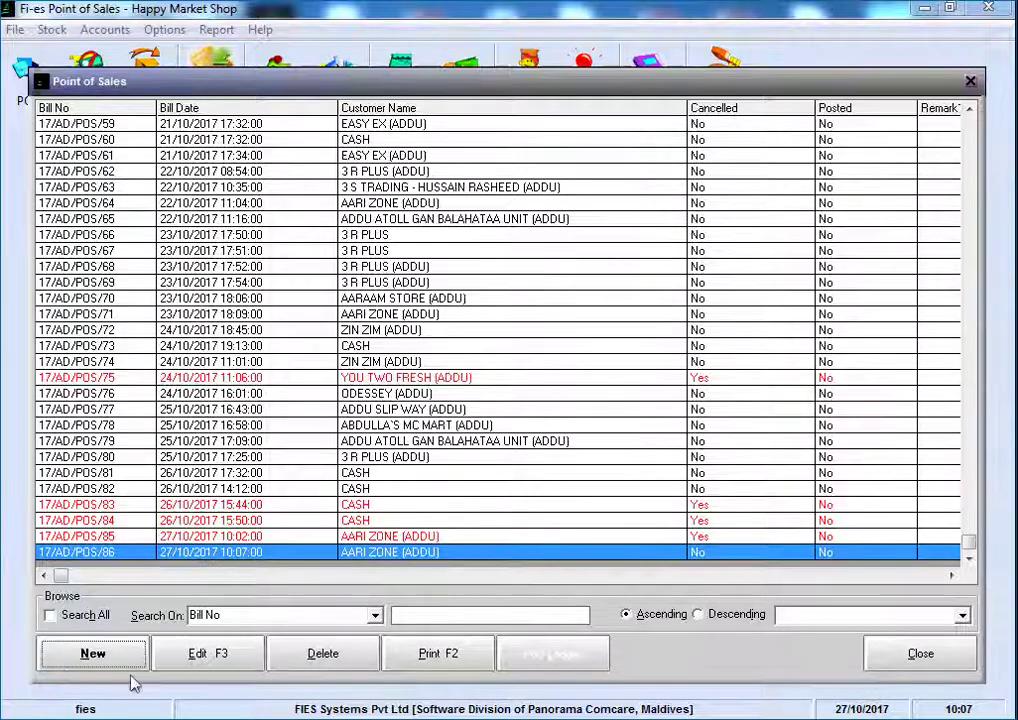
pyautogui.click(90, 655)
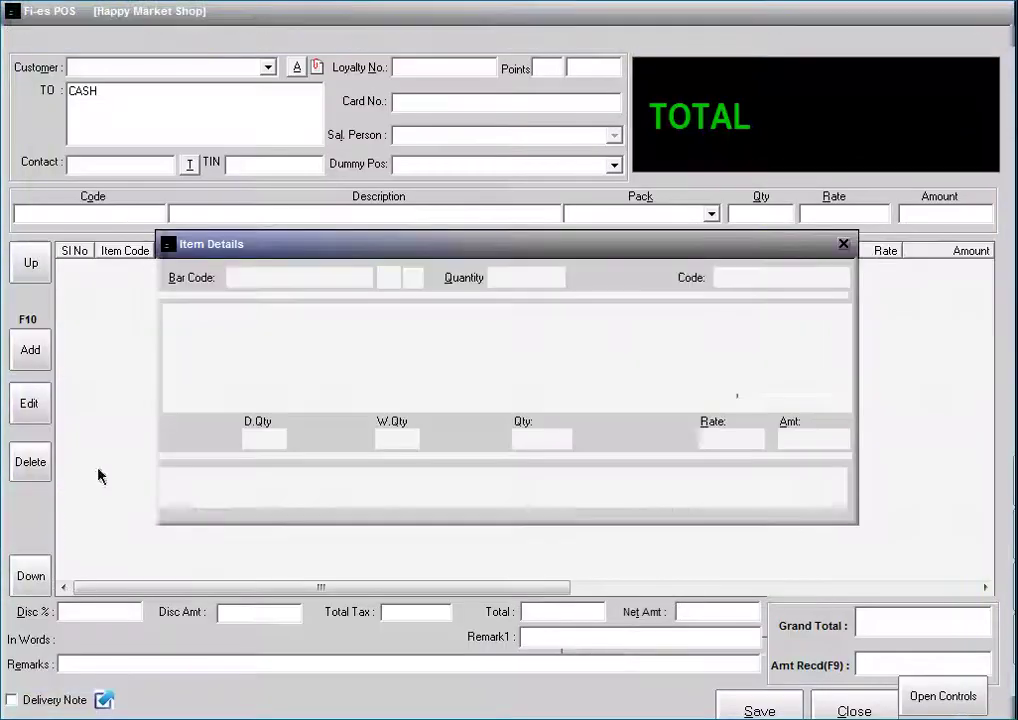
pyautogui.click(800, 490)
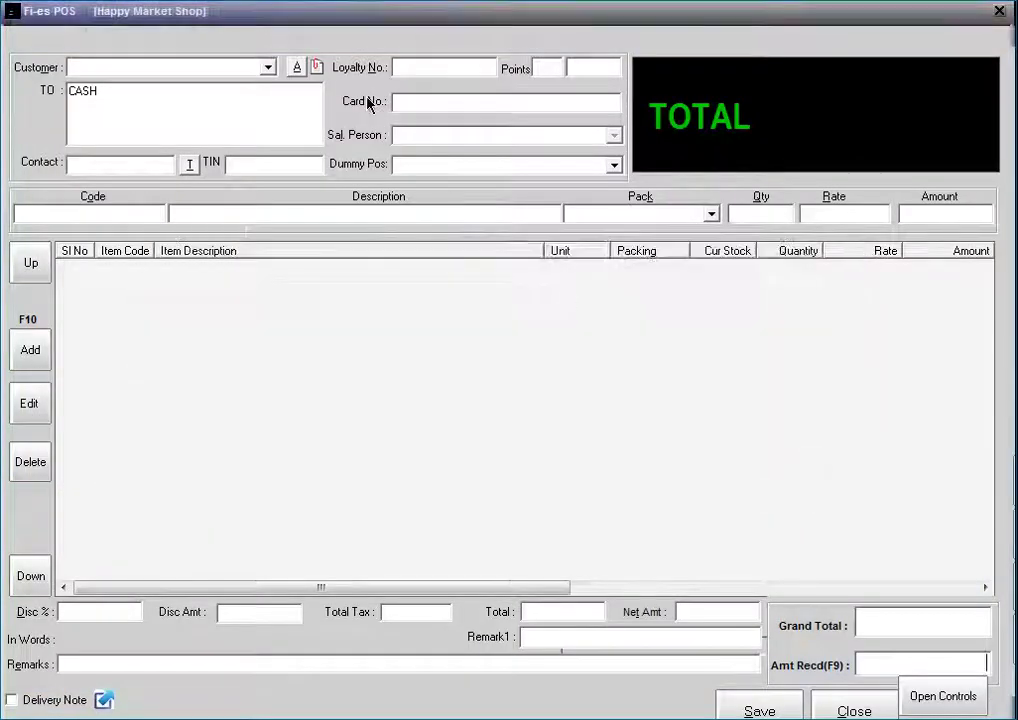
pyautogui.click(268, 68)
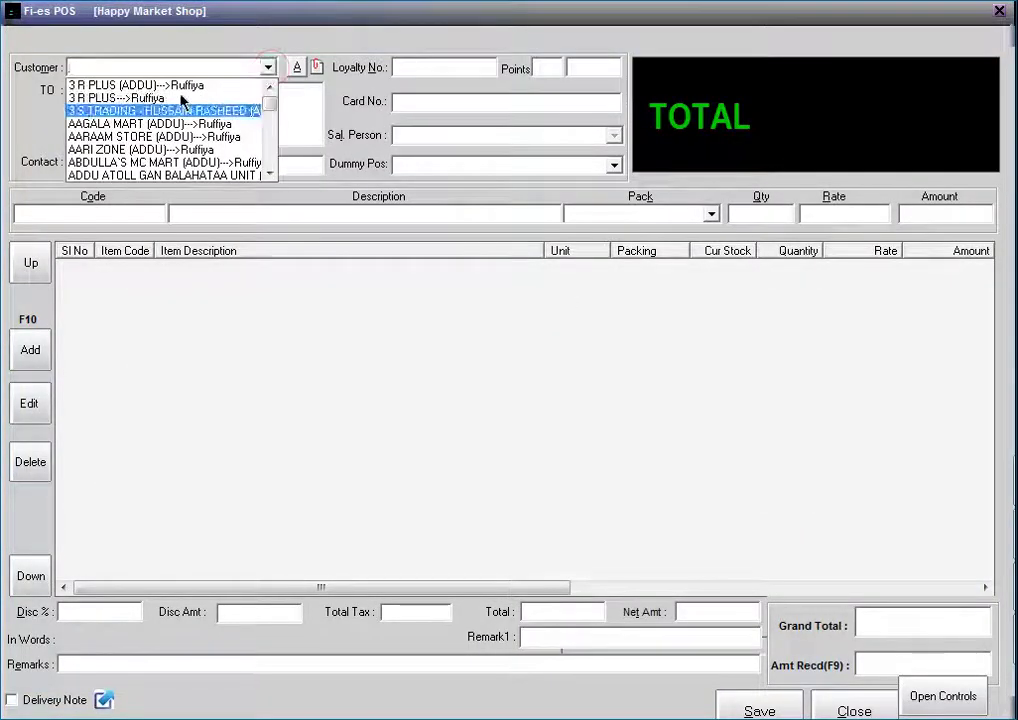
pyautogui.click(175, 150)
# Add 20 packets of Apple Juice (bar code 10001000) to the bill
pyautogui.doubleClick(409, 382)
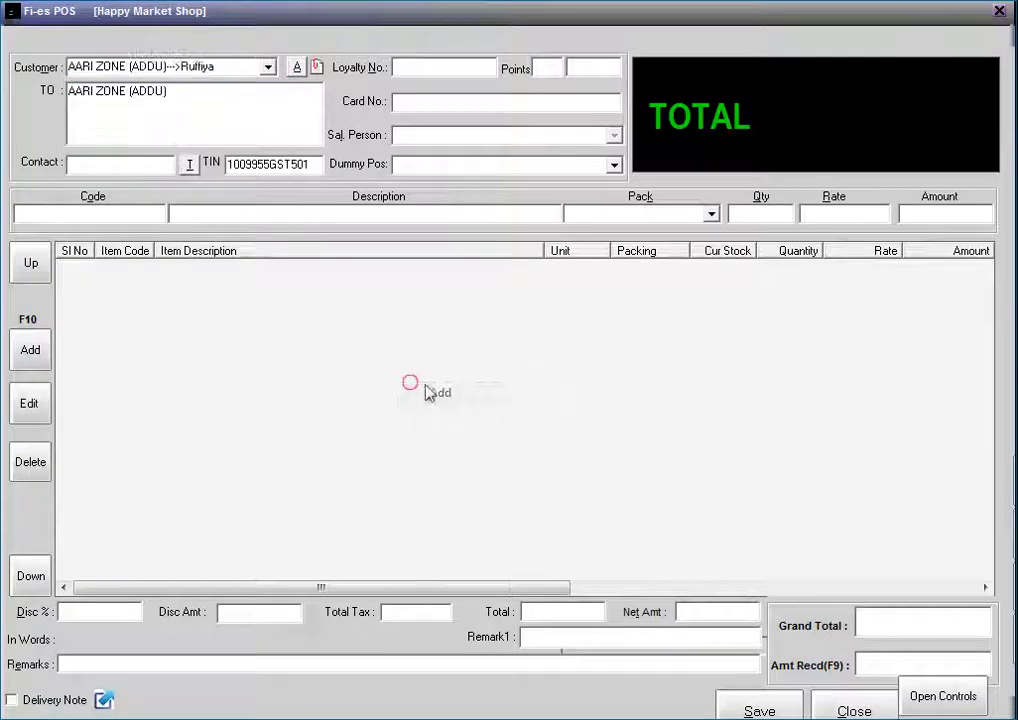
pyautogui.write('10')
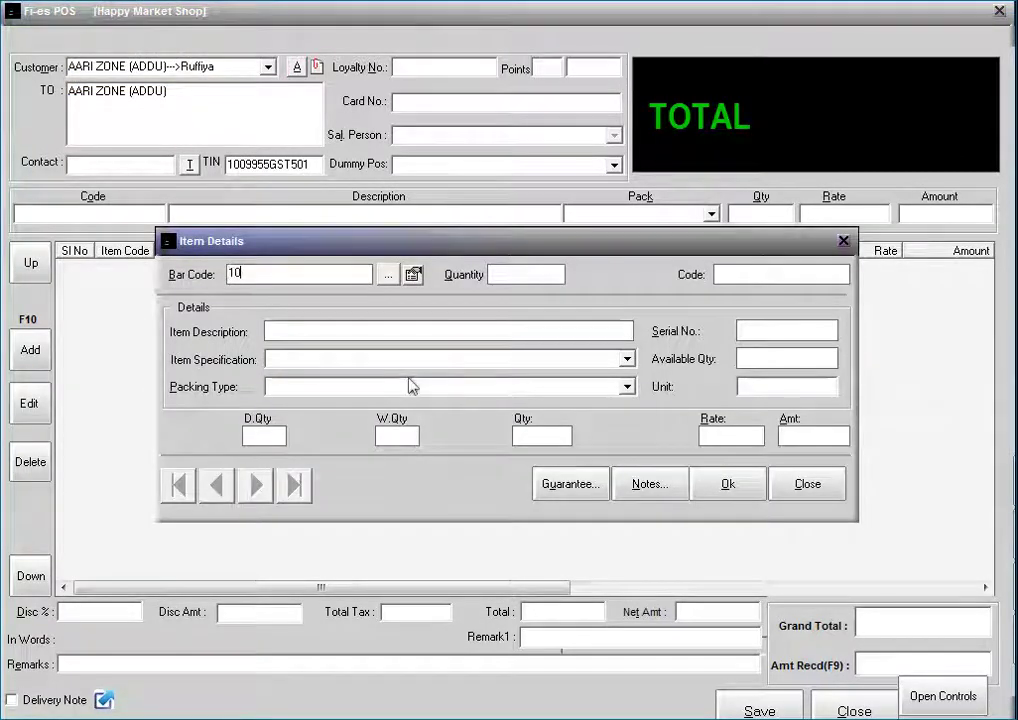
pyautogui.write('001000')
pyautogui.press('Return')
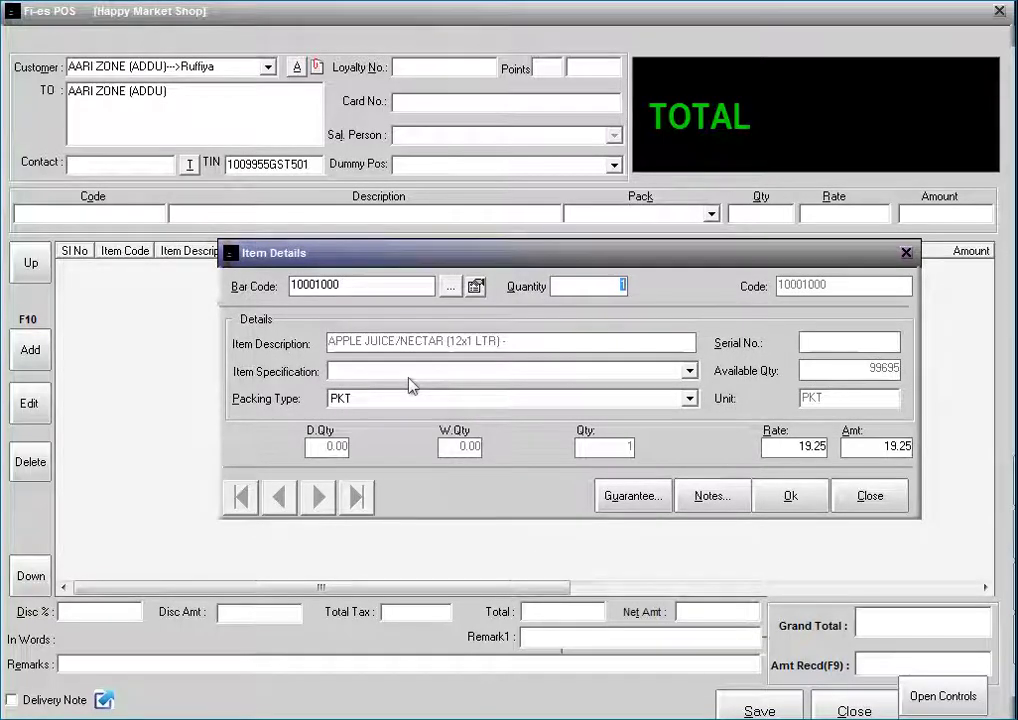
pyautogui.write('20')
pyautogui.click(809, 504)
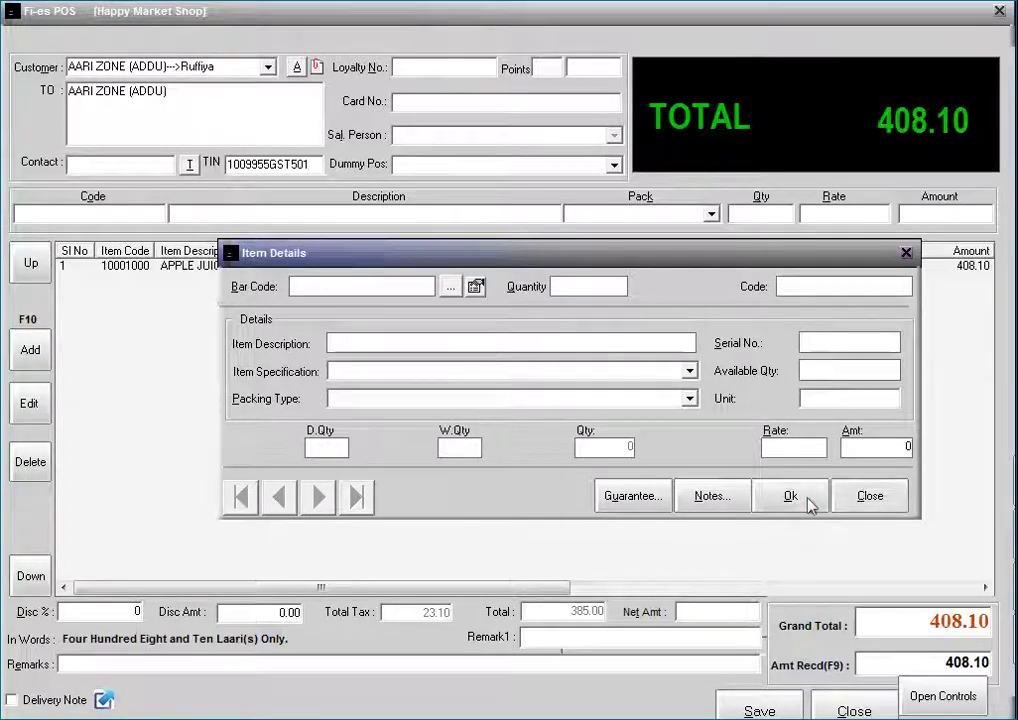
pyautogui.click(809, 504)
# Save bill 17/AD/POS/87 totalling 408.10 without printing and return to the bill list
pyautogui.click(922, 694)
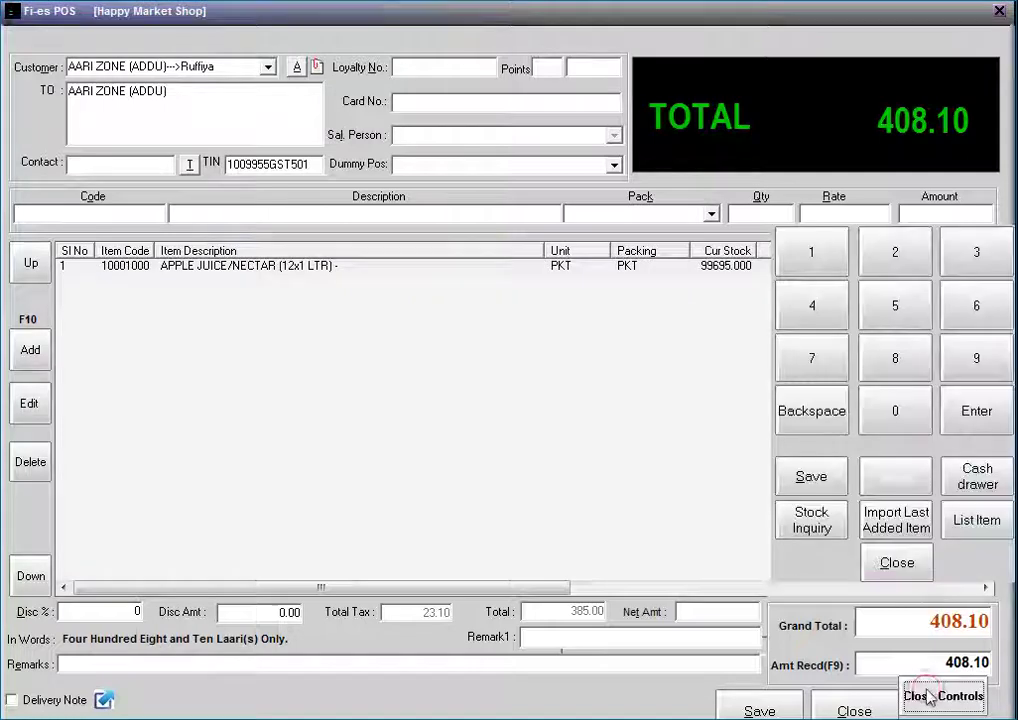
pyautogui.click(809, 477)
pyautogui.click(447, 418)
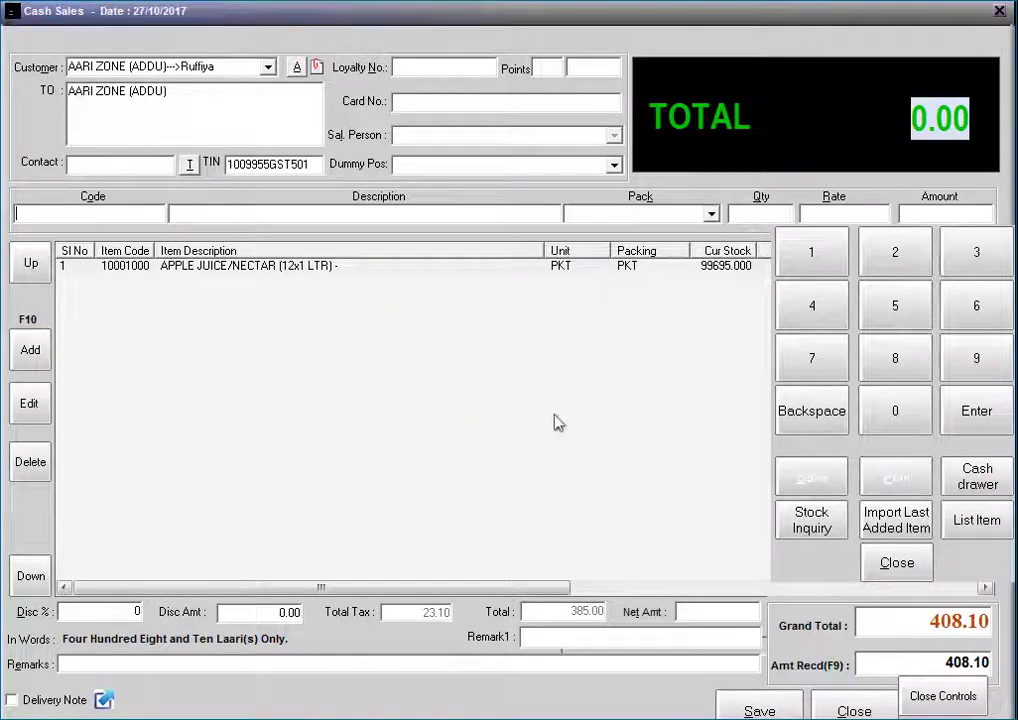
pyautogui.click(802, 484)
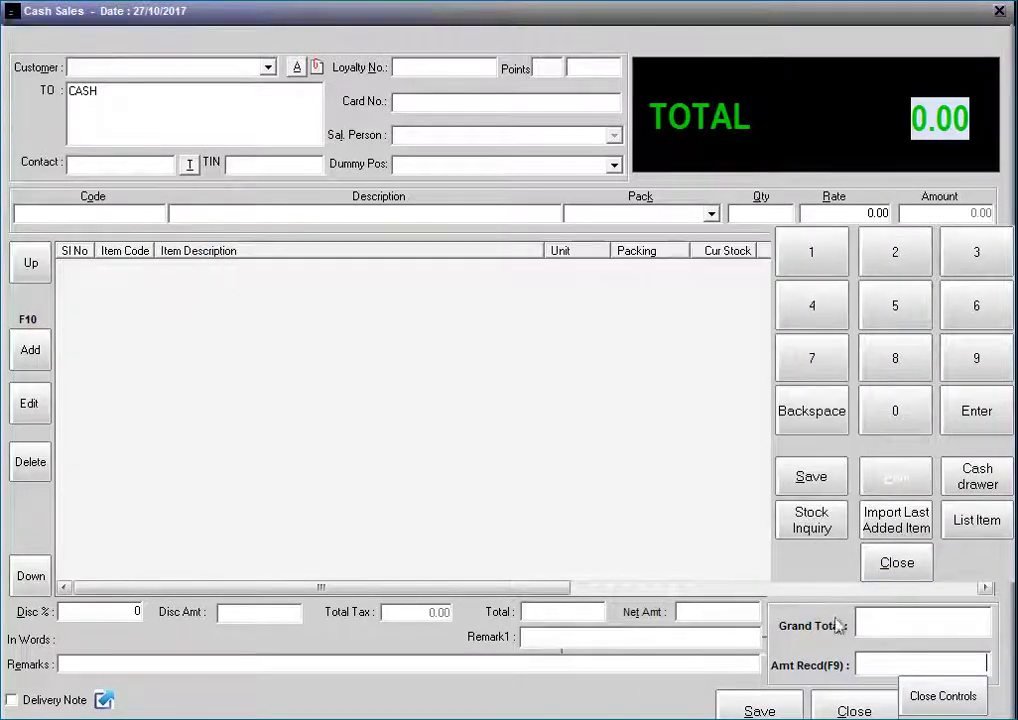
pyautogui.click(856, 711)
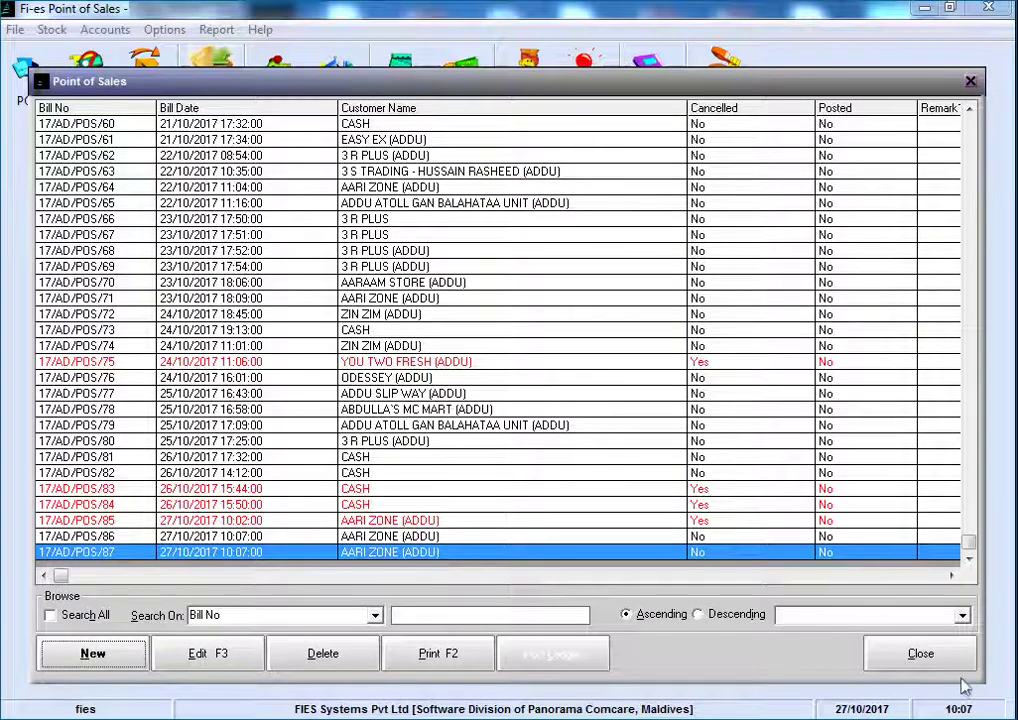
# Exit point of sale via Change User and log back in
pyautogui.click(918, 656)
pyautogui.click(722, 95)
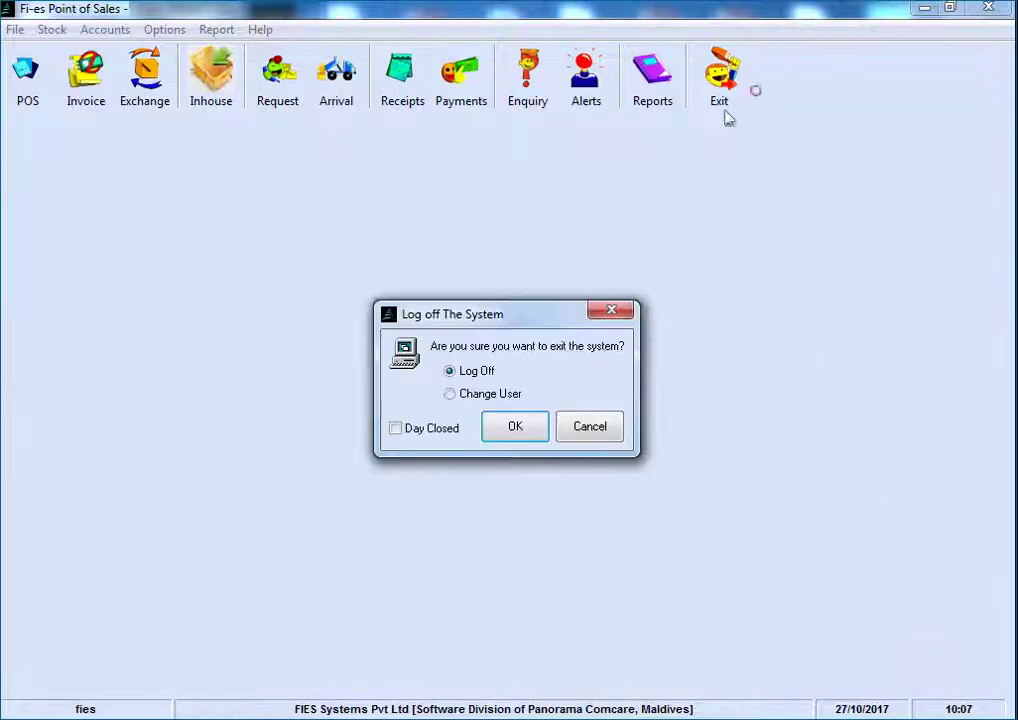
pyautogui.click(477, 395)
pyautogui.click(511, 428)
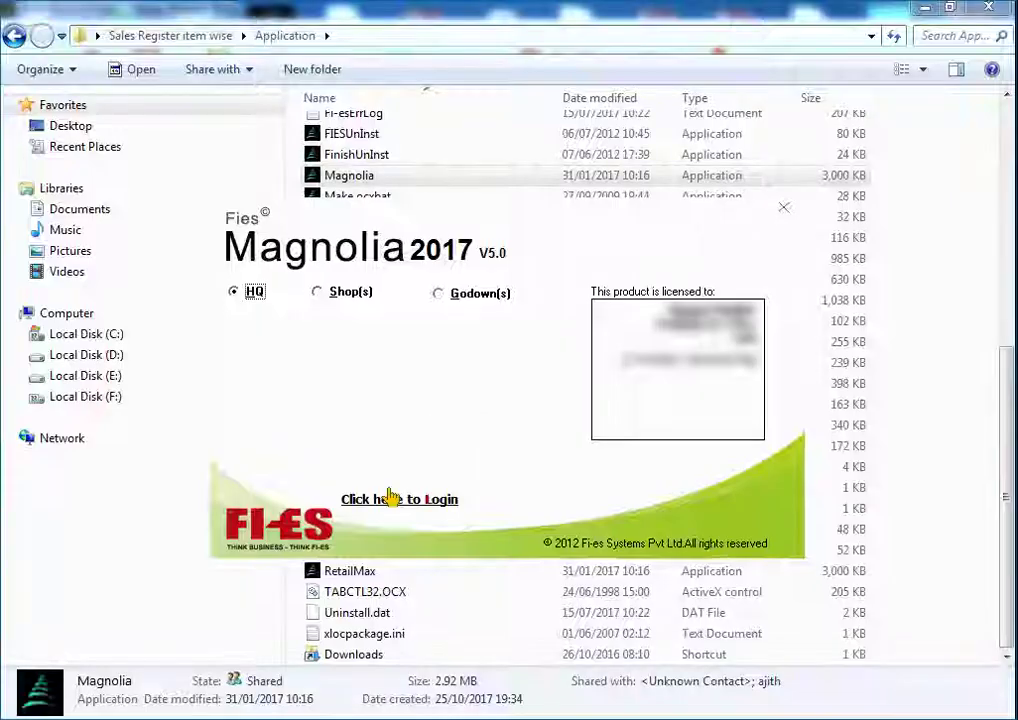
pyautogui.click(391, 497)
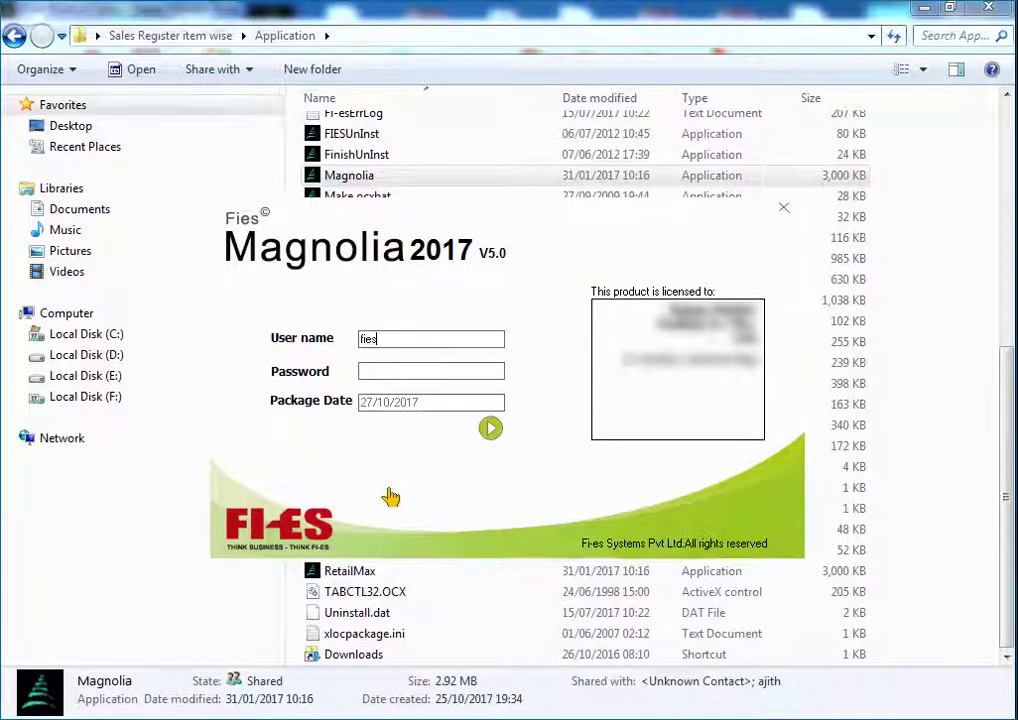
pyautogui.press('Return')
pyautogui.press('Return')
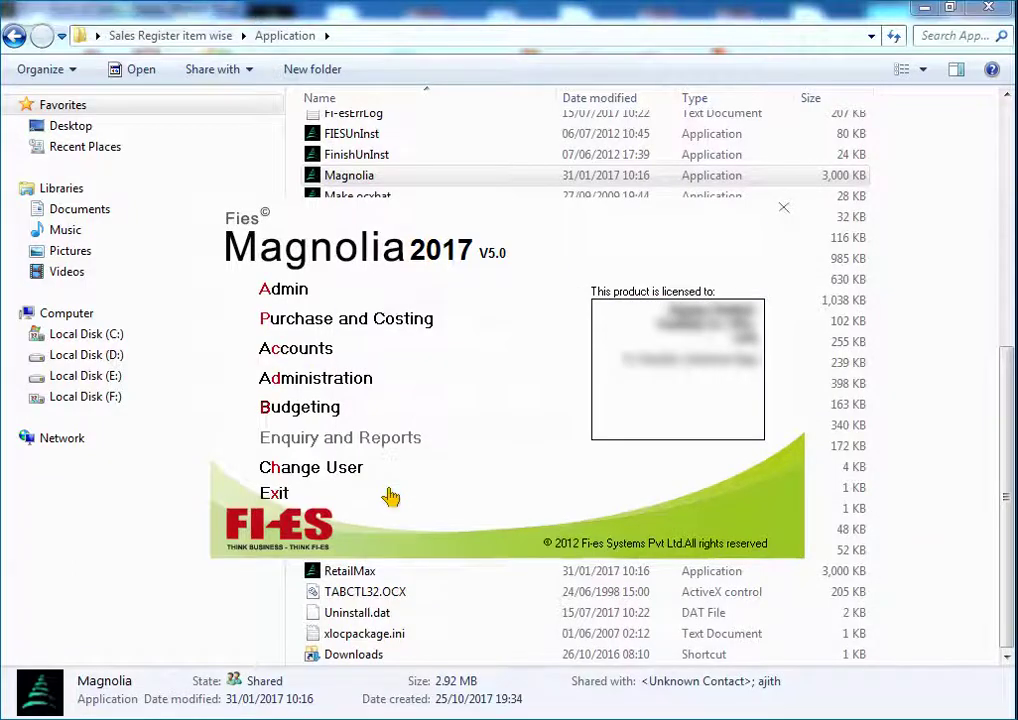
# Enter the Purchase and Costing module in the third department
pyautogui.press('c')
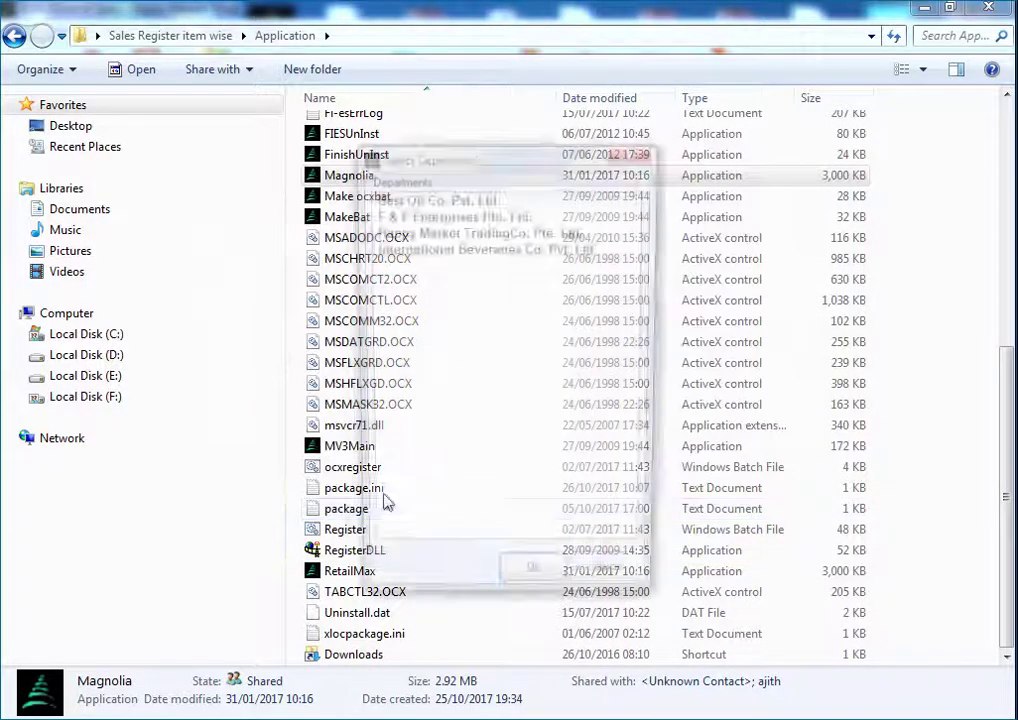
pyautogui.click(419, 232)
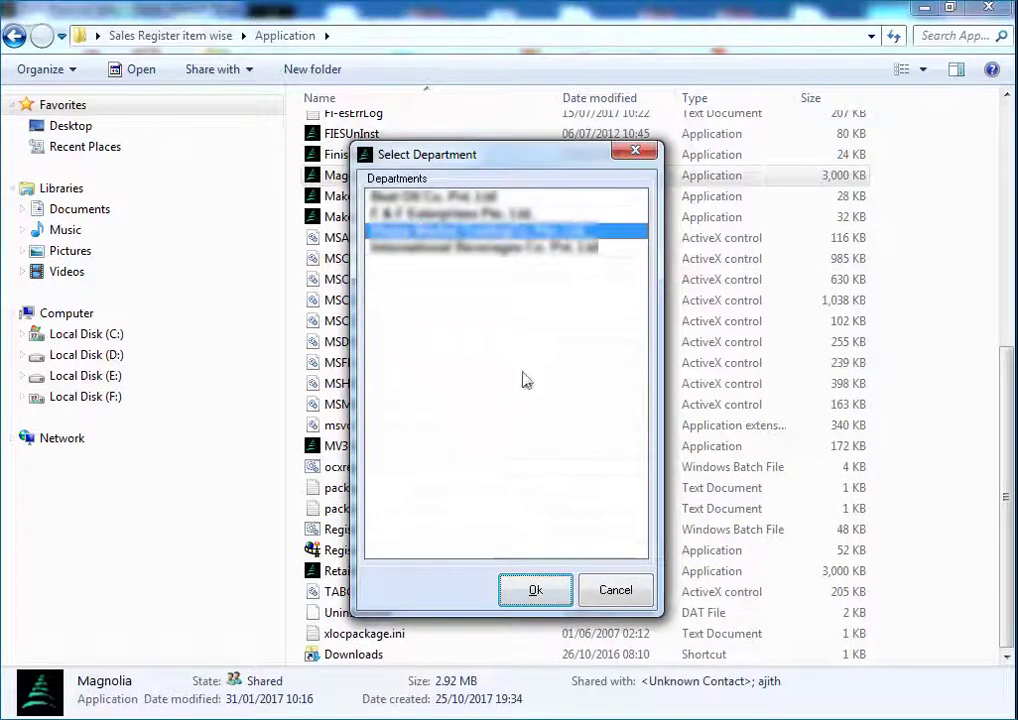
pyautogui.click(536, 590)
pyautogui.click(580, 443)
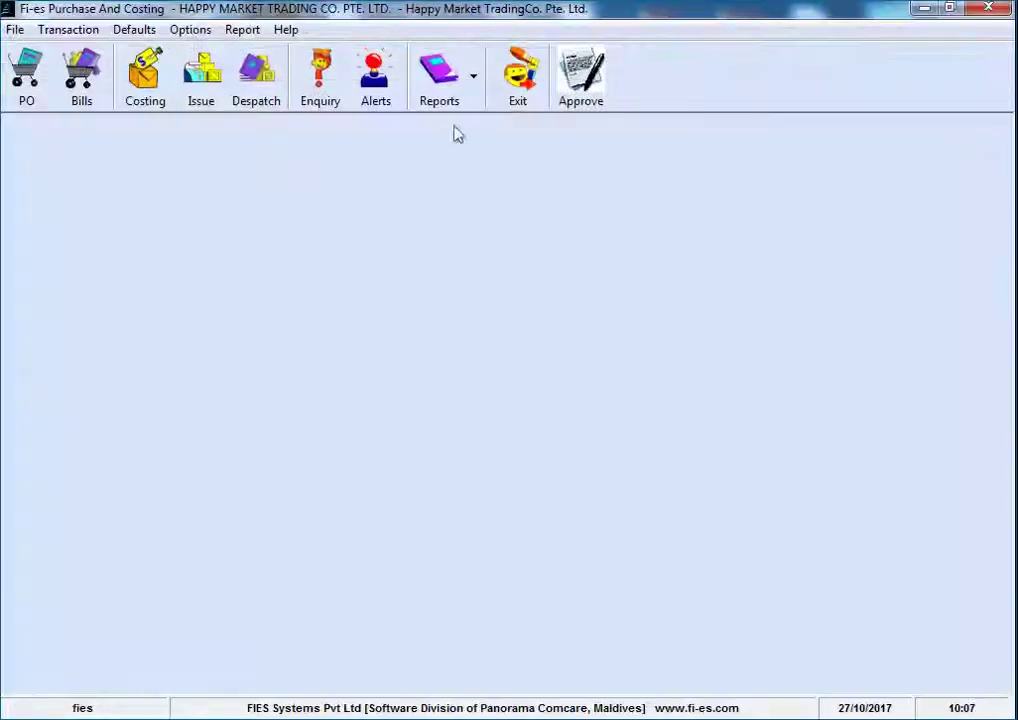
# Run the Sales Register item wise report for 27/10/2017 from Sales Reports
pyautogui.click(473, 105)
pyautogui.click(466, 128)
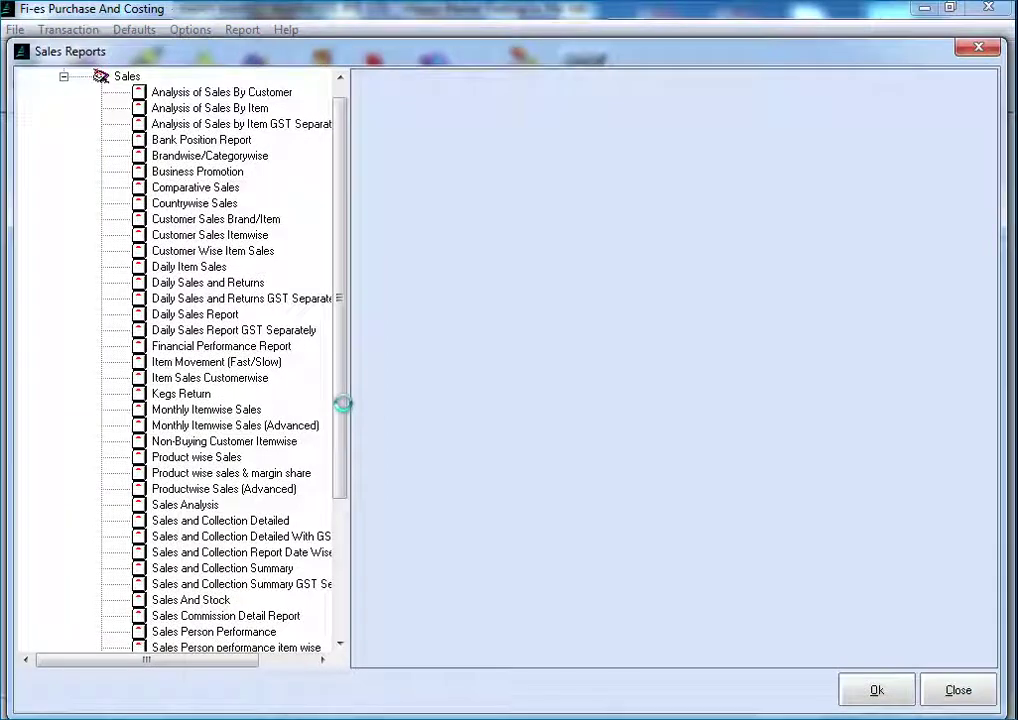
pyautogui.moveTo(342, 404); pyautogui.dragTo(350, 563)
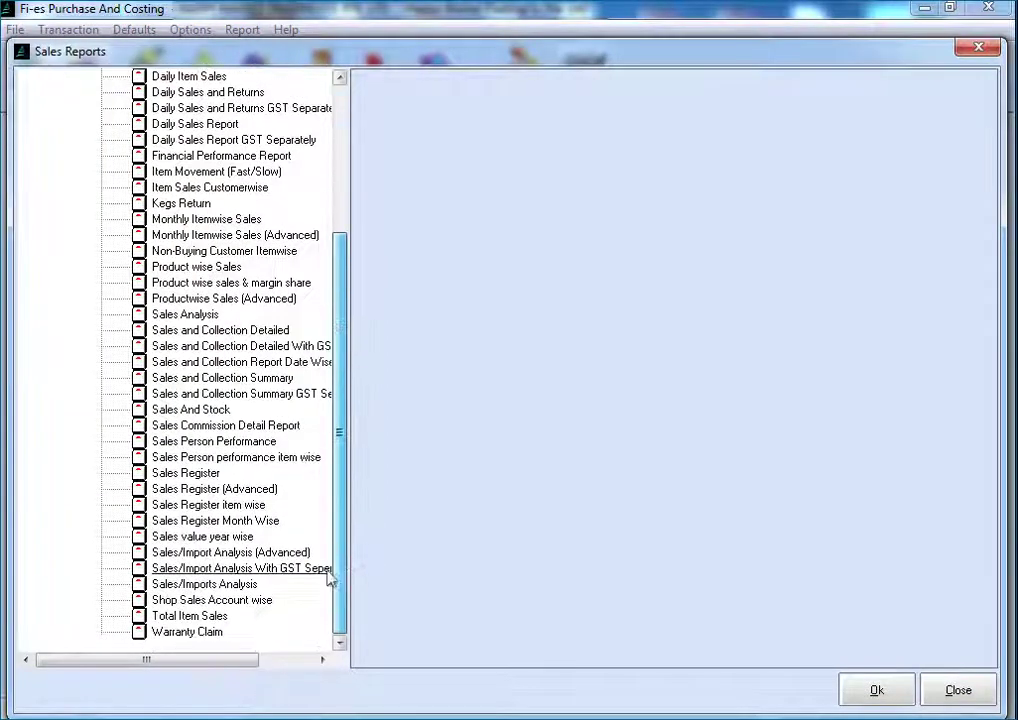
pyautogui.click(235, 507)
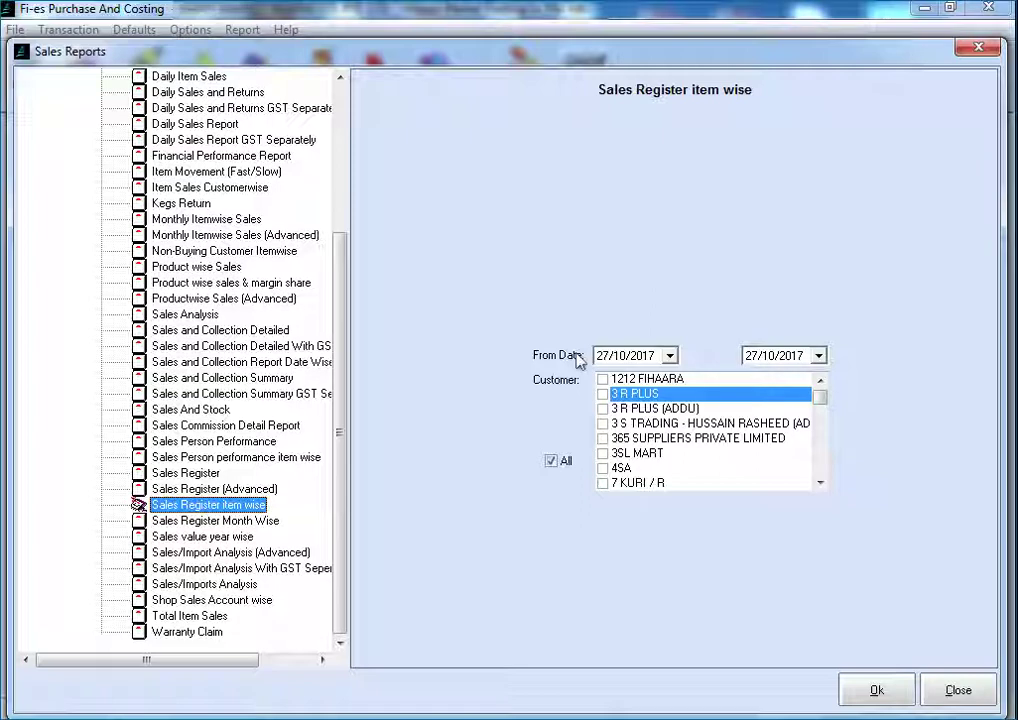
pyautogui.click(874, 702)
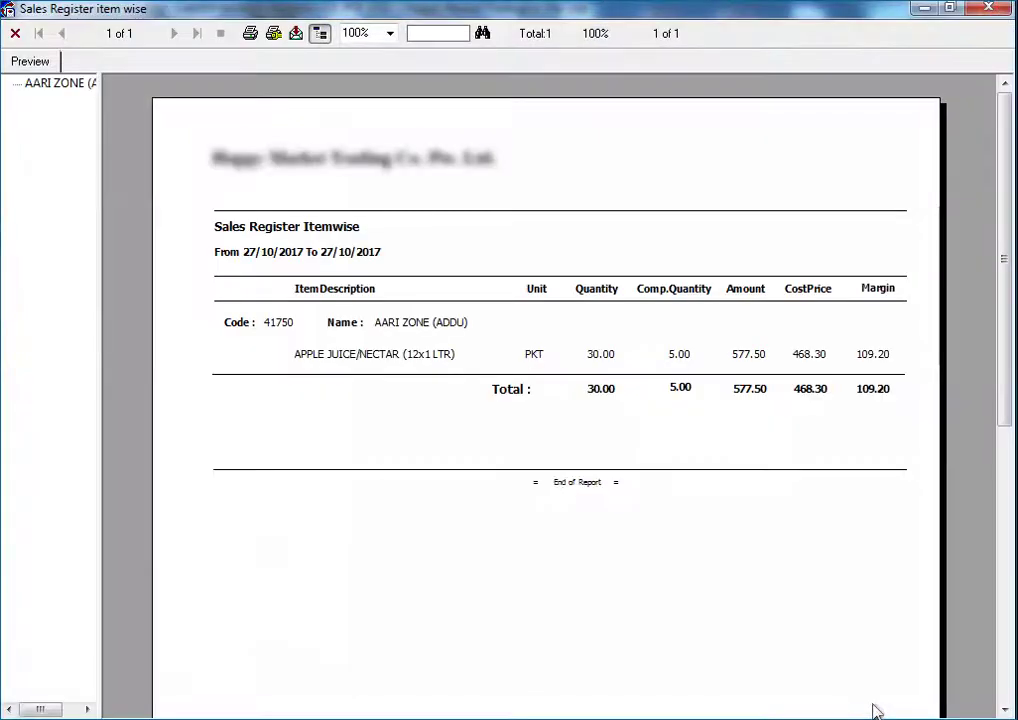